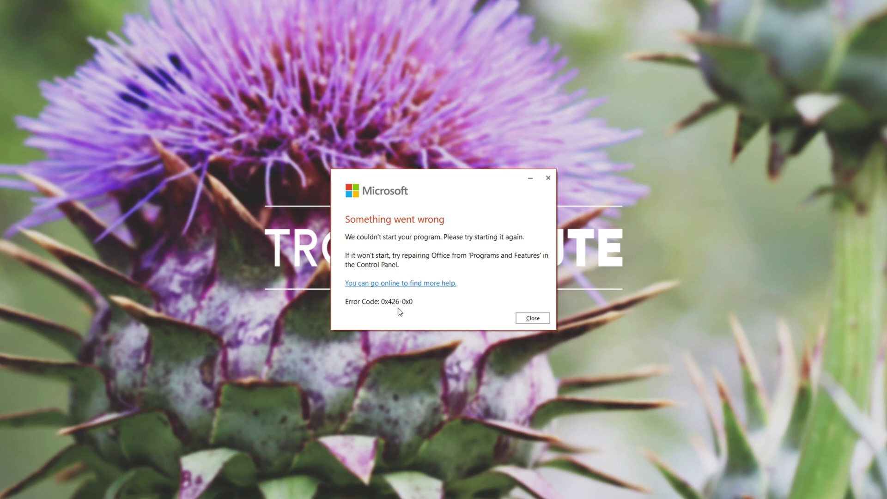
Step: Open the online help for the Office error code 0x426-0x0
left_click(422, 287)
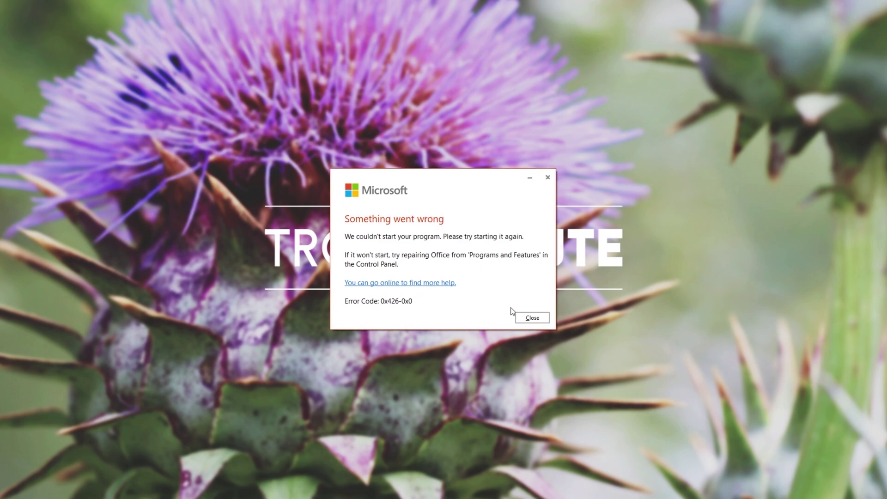
Step: Dismiss the Office error, then open the Services console from Task Manager's Services tab
left_click(525, 318)
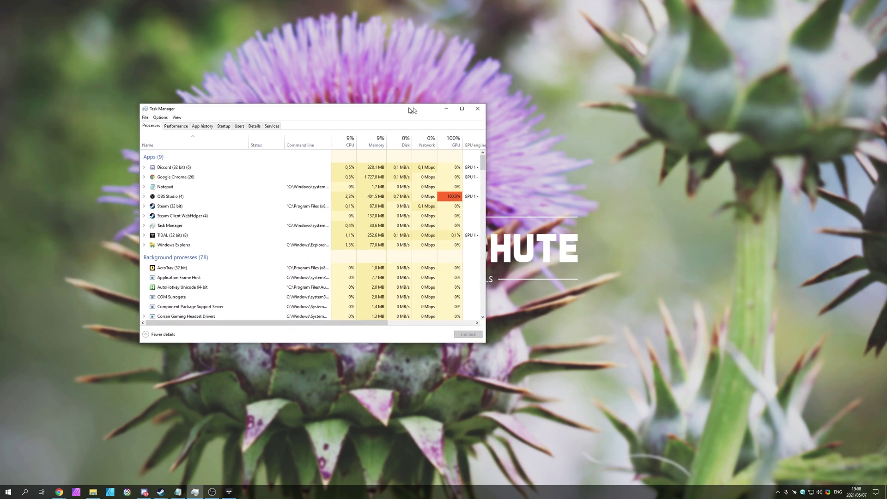
right_click(415, 484)
right_click(413, 493)
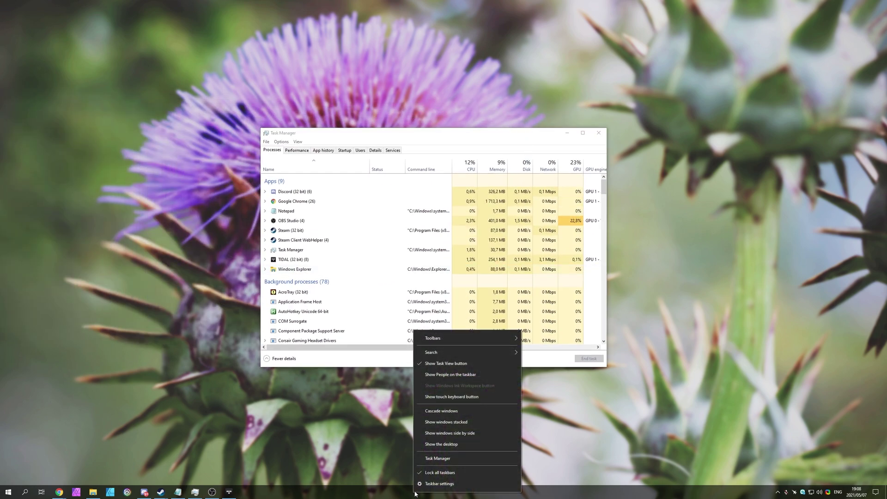
left_click(367, 362)
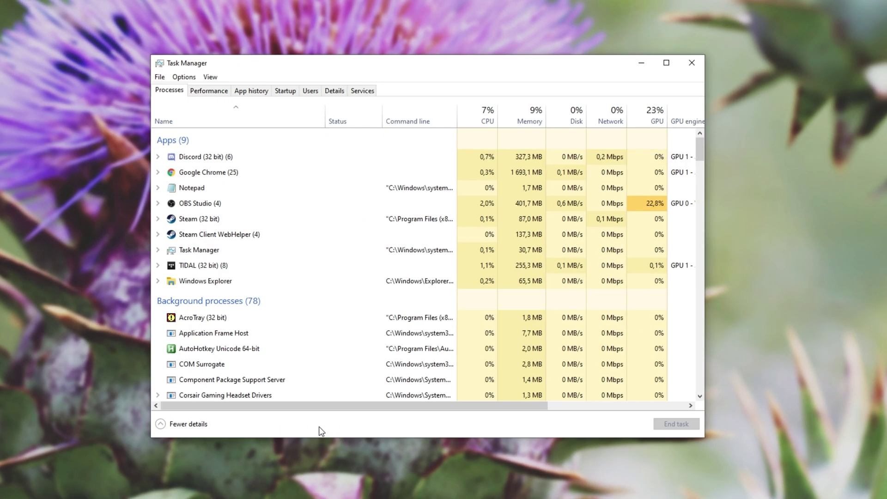
left_click(365, 93)
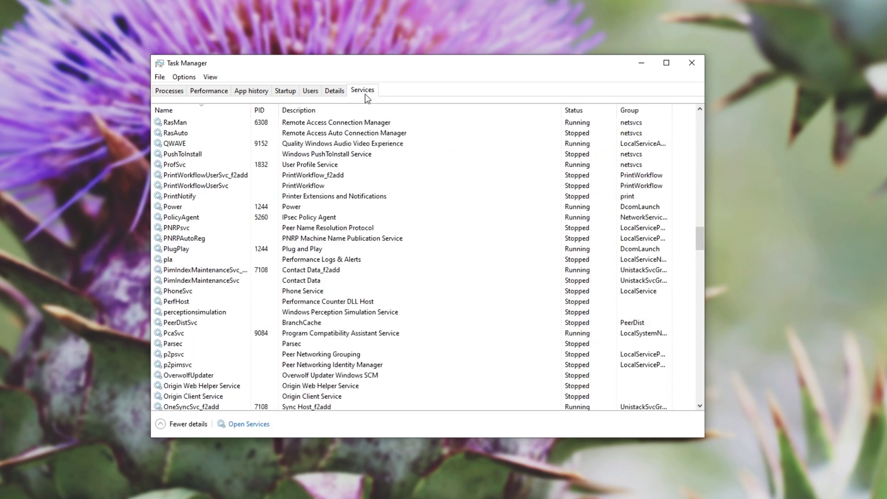
left_click(261, 427)
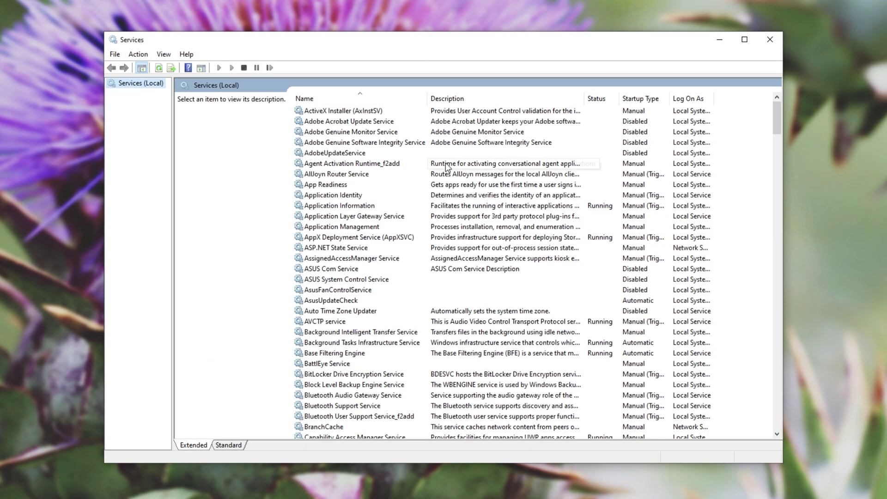
Step: Select Microsoft Office Click-to-Run Service in the list, showing its Disabled startup type
left_click(447, 165)
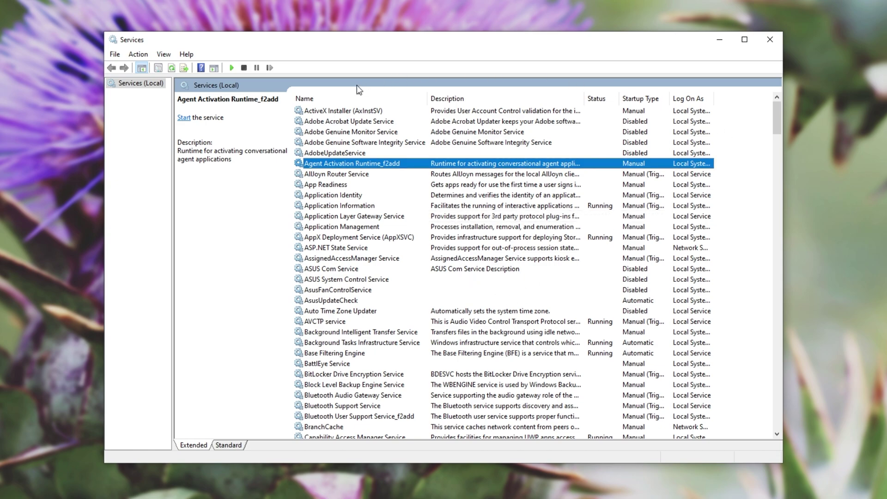
left_click(416, 184)
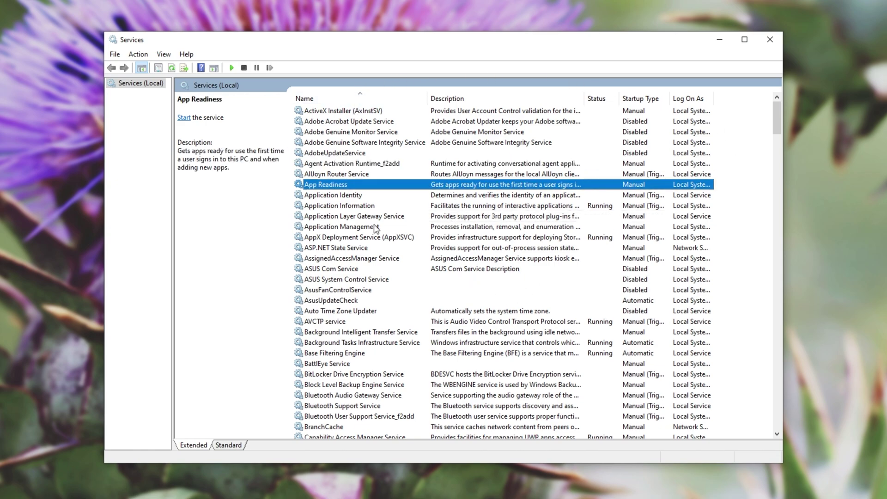
left_click(429, 228)
key("m")
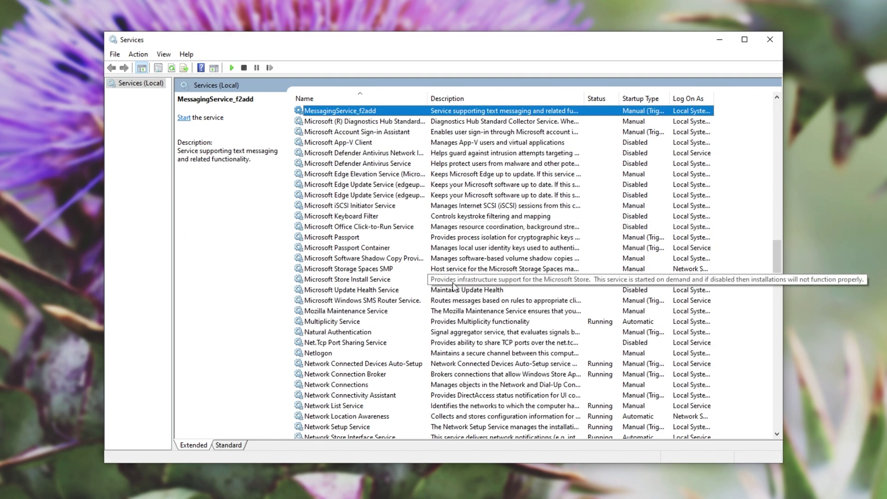
left_click(366, 227)
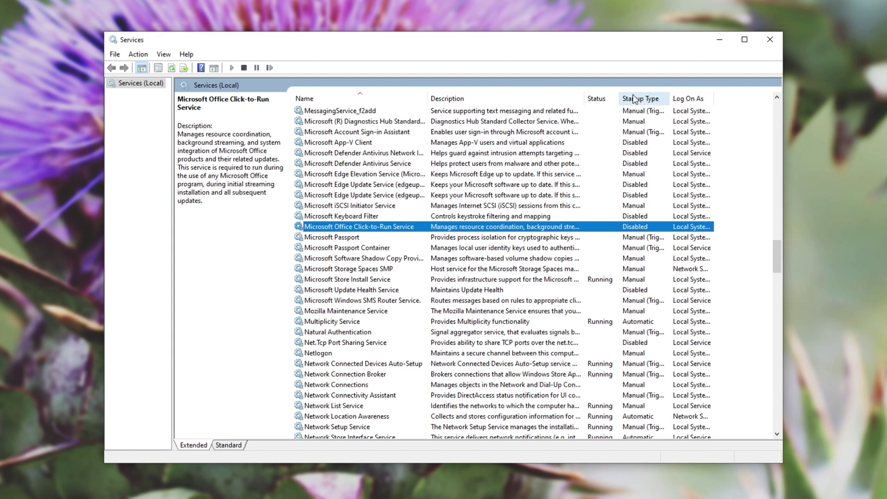
Step: Set Click-to-Run Service startup to Automatic (Delayed Start), apply it, and start the service
right_click(581, 226)
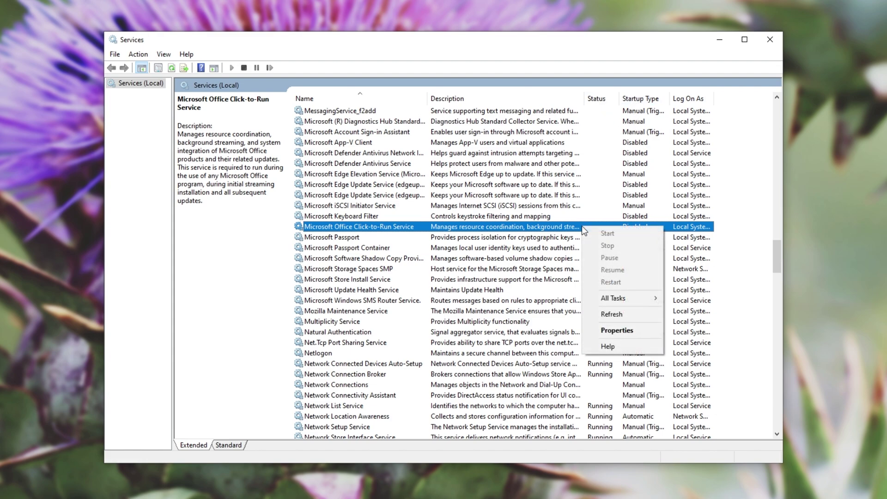
left_click(623, 331)
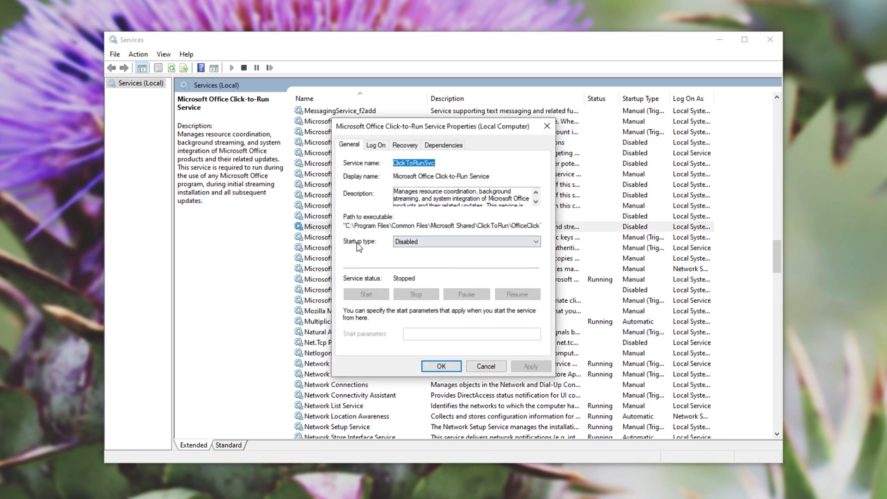
left_click(406, 242)
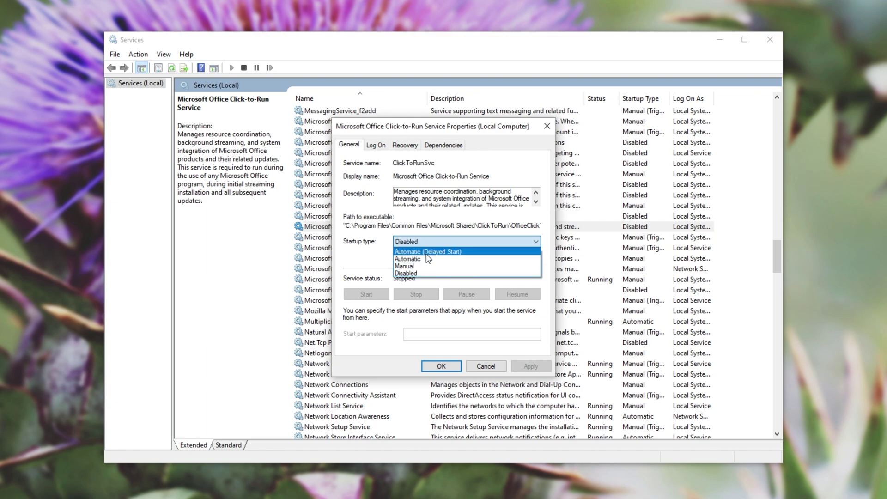
left_click(427, 253)
left_click(517, 367)
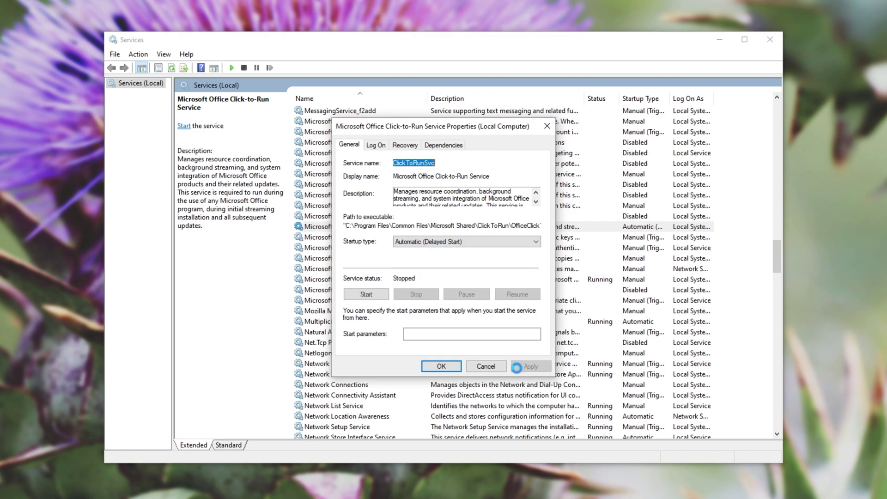
left_click(371, 296)
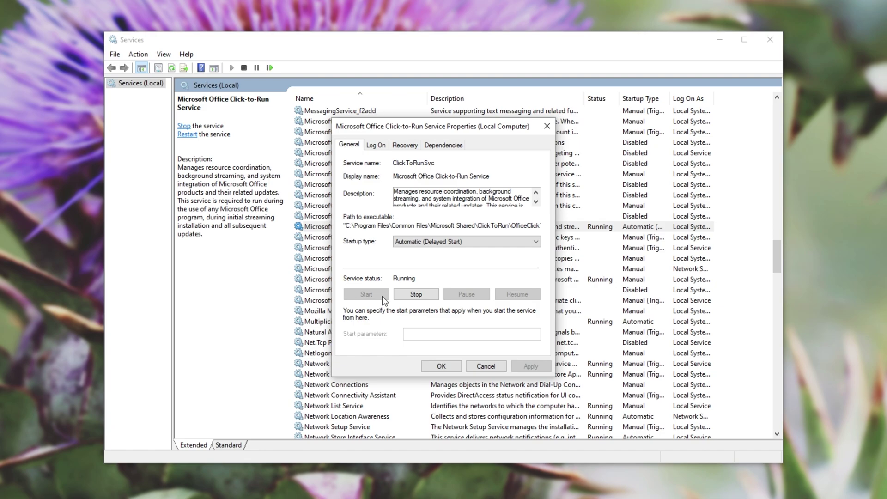
left_click(441, 366)
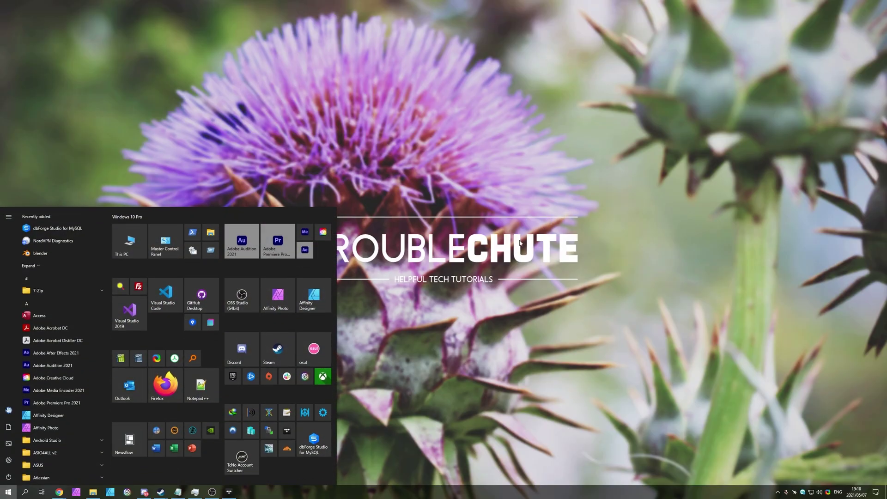
Step: Launch Outlook, then Word from the Start menu to confirm Office now opens
left_click(129, 386)
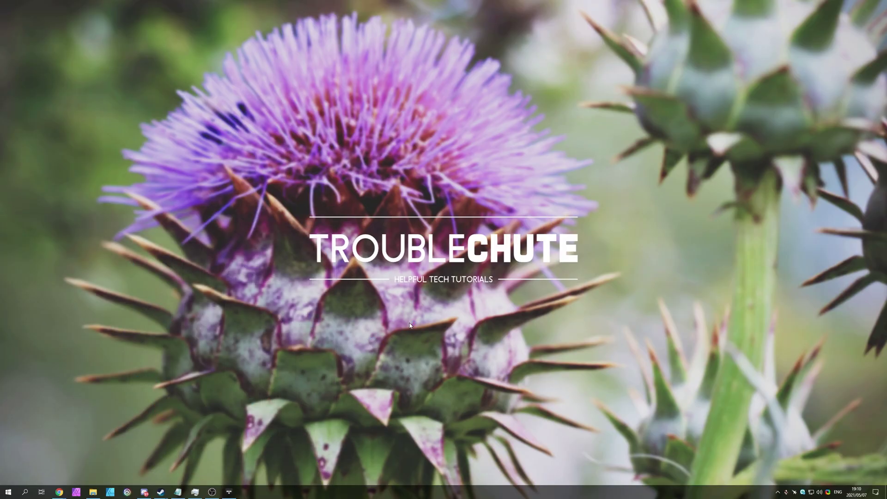
key("super")
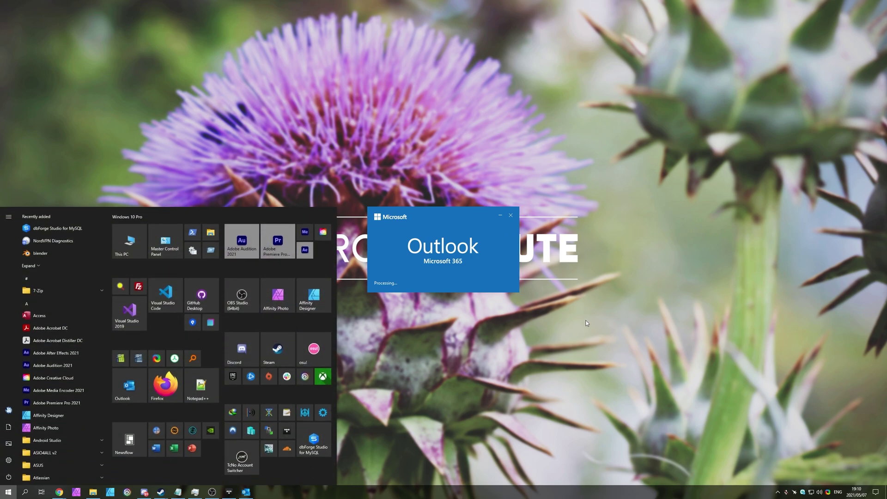
left_click(586, 323)
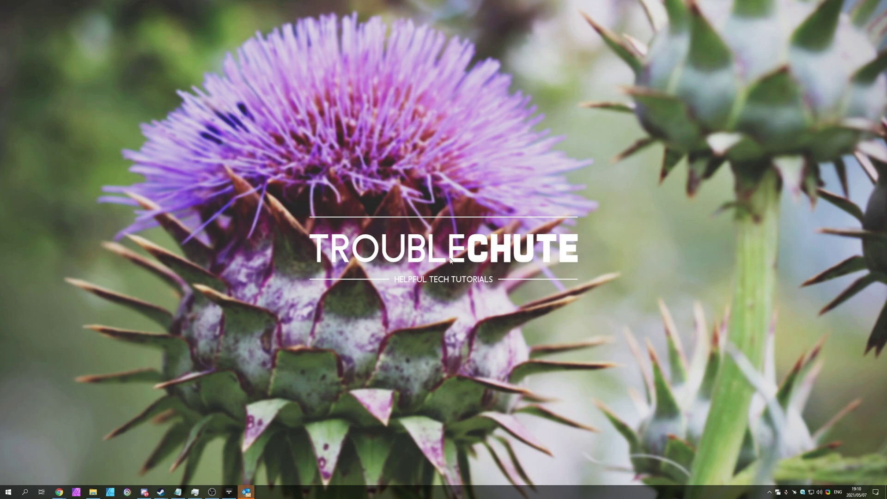
key("super")
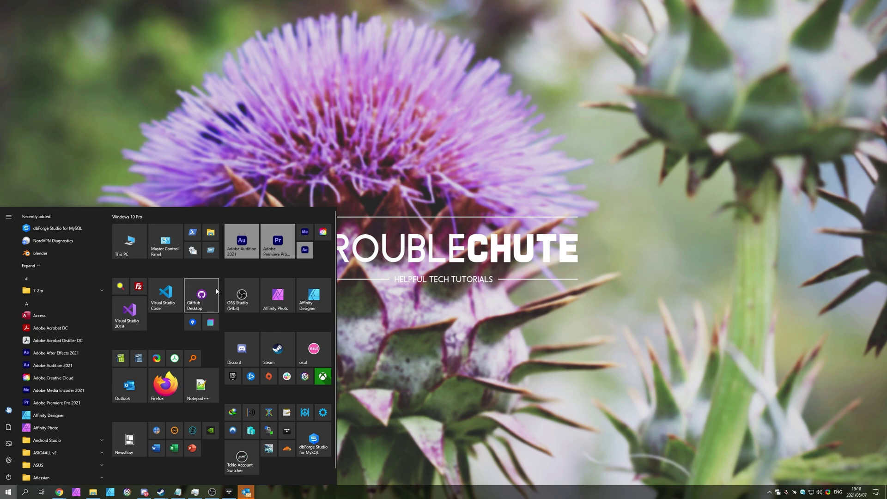
left_click(155, 448)
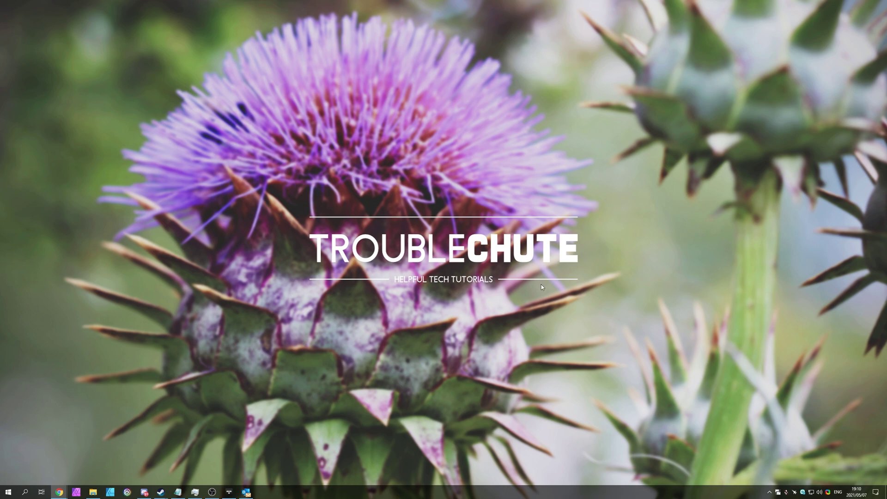
Step: Open Control Panel via a 'control' search and view it by Category
key("super")
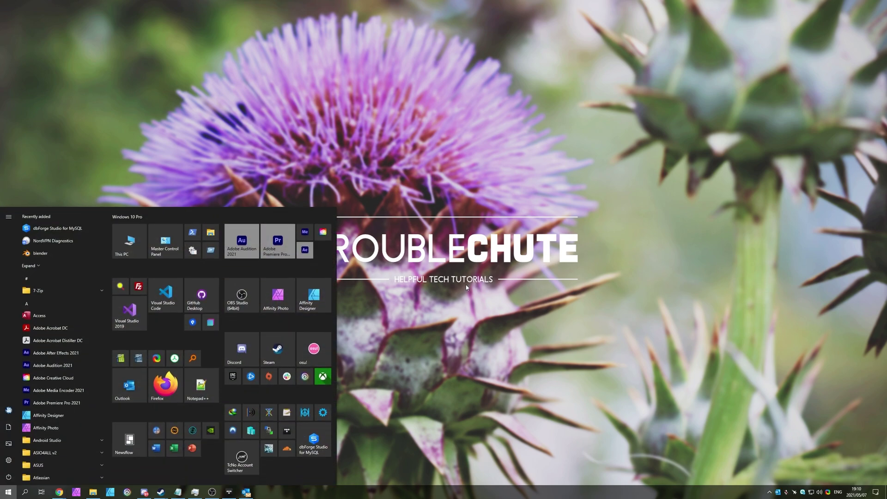
type("control")
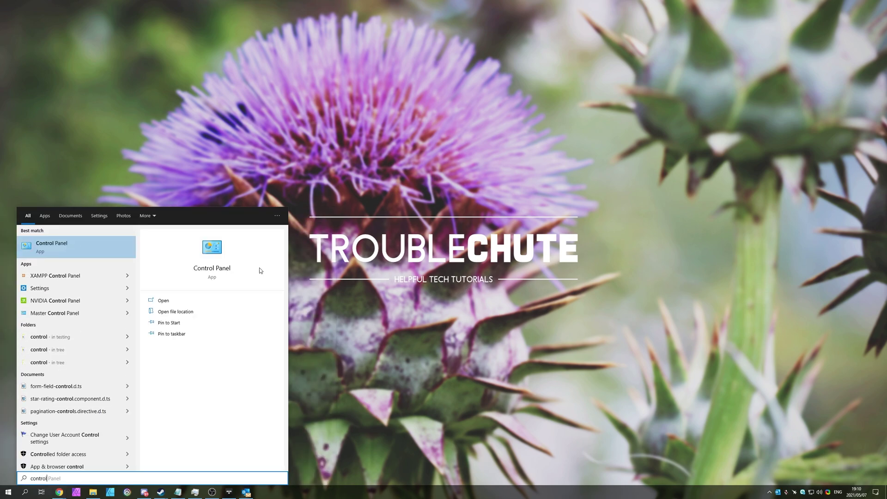
key("Return")
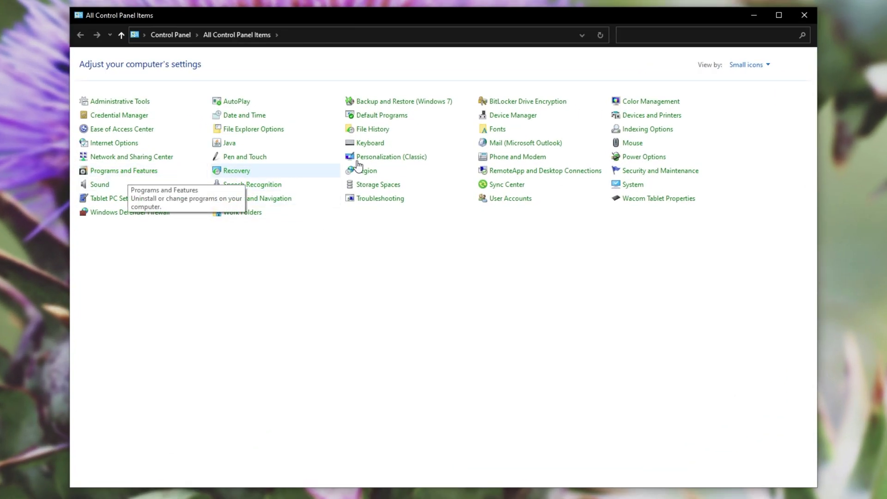
left_click(748, 65)
left_click(753, 77)
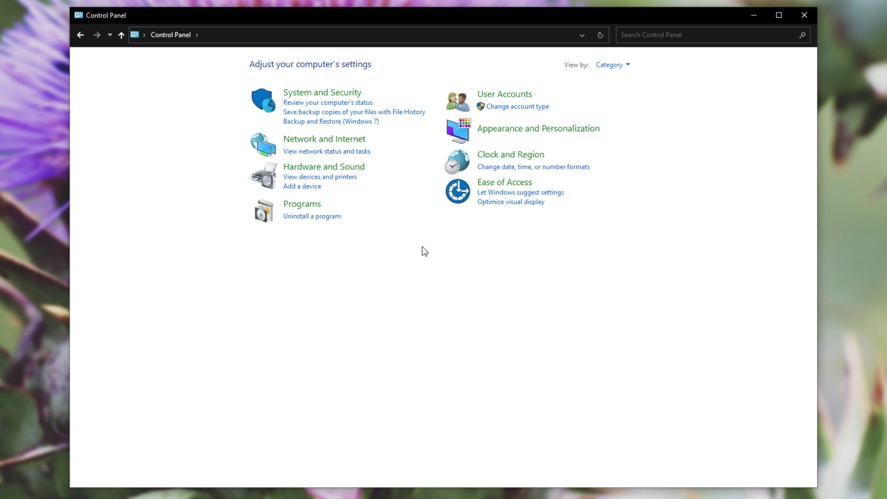
Step: Select Microsoft 365 - en-us in the installed programs list
left_click(309, 217)
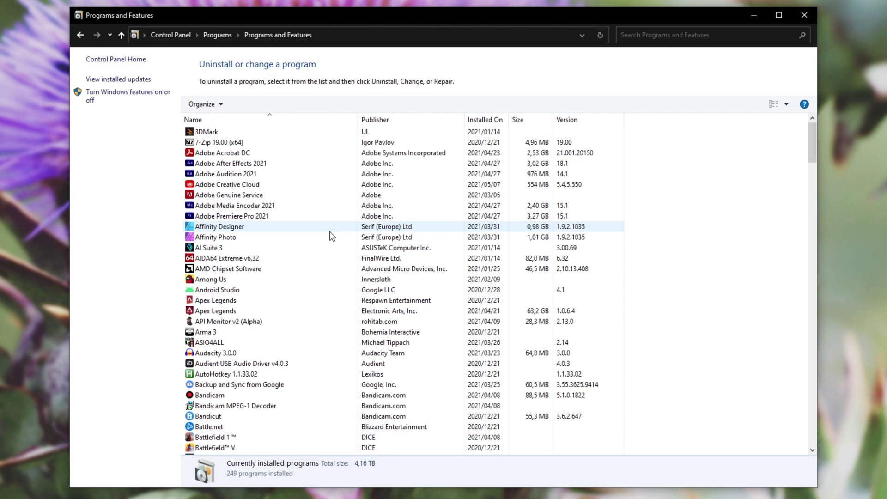
left_click(378, 250)
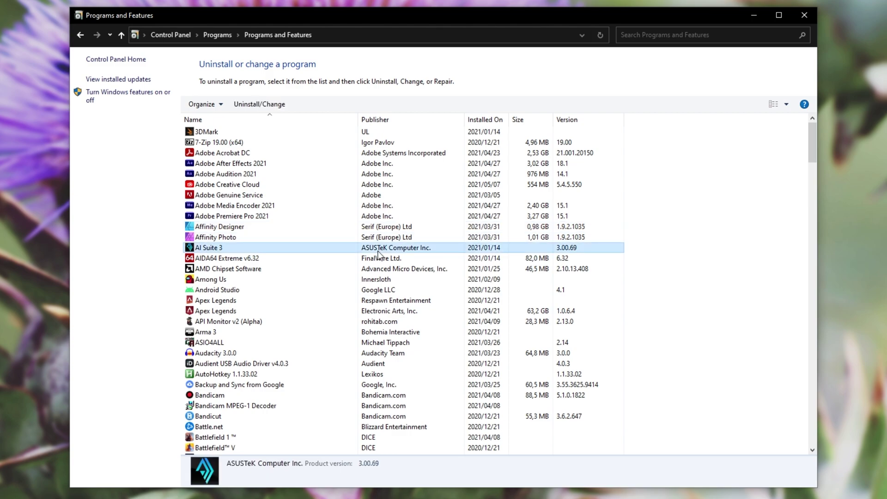
key("m")
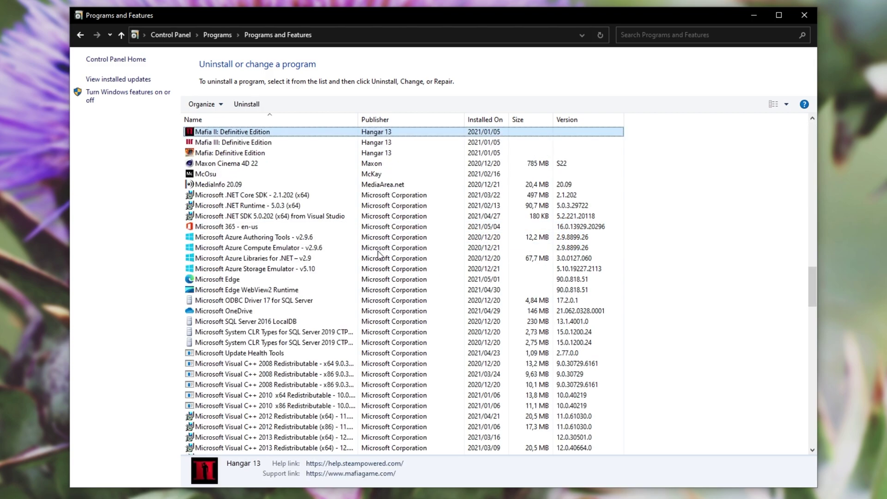
left_click(330, 229)
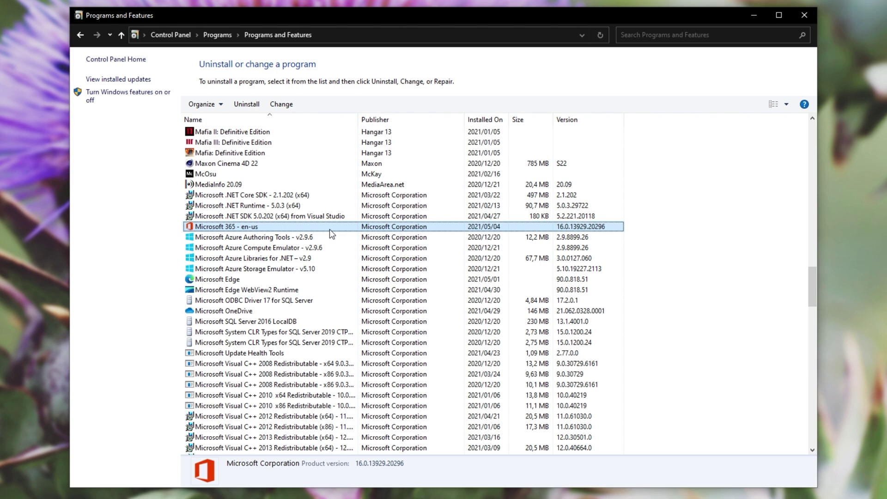
Step: Open the Change repair options (Quick/Online Repair) for Microsoft 365 - en-us
right_click(328, 229)
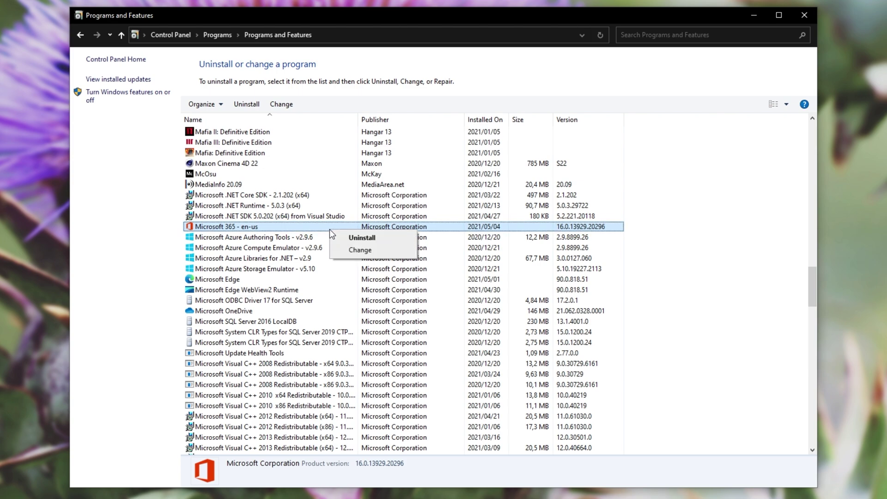
left_click(343, 249)
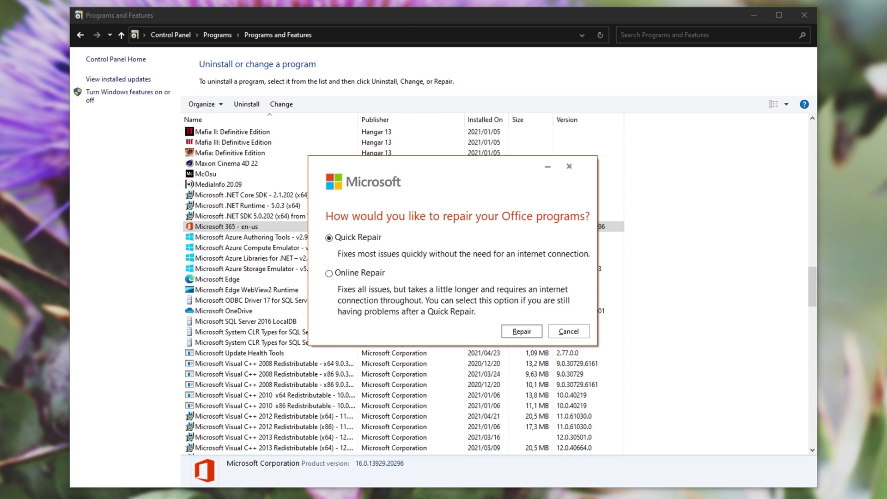
left_click_drag(416, 168, 421, 167)
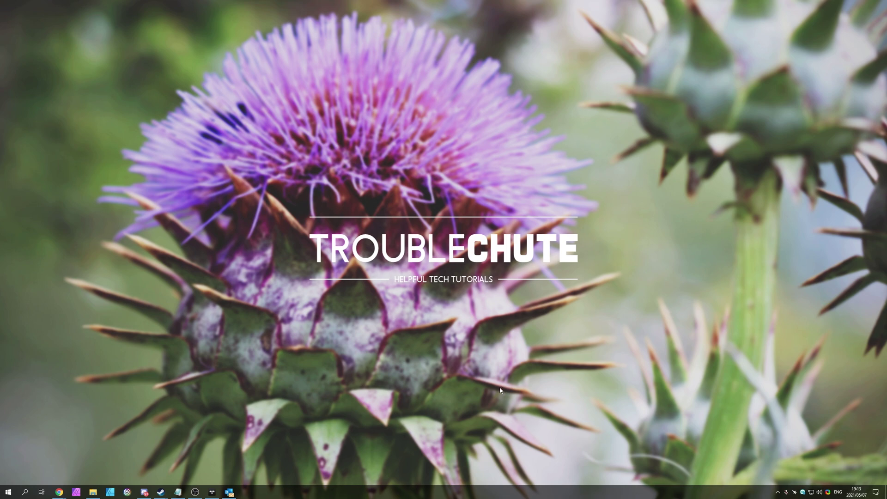
Step: Reopen Programs and Features via an 'uninstall' search, using Large icons view
key("super")
type("uninstall")
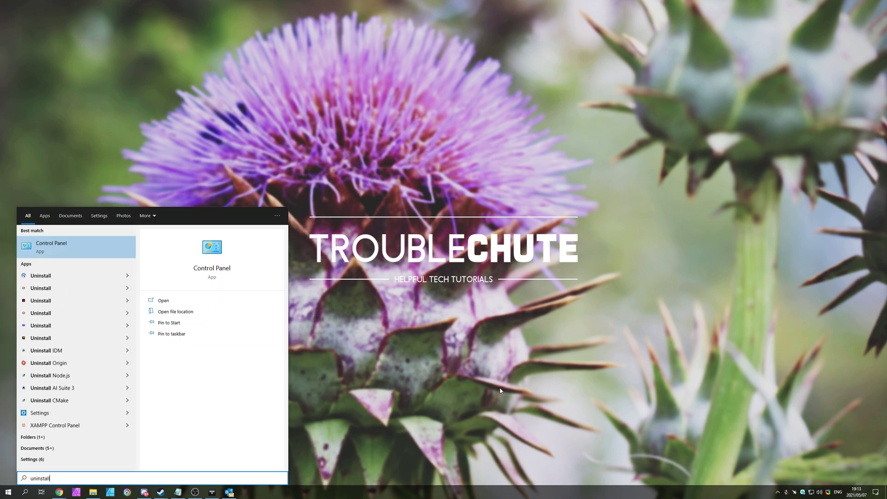
left_click(95, 252)
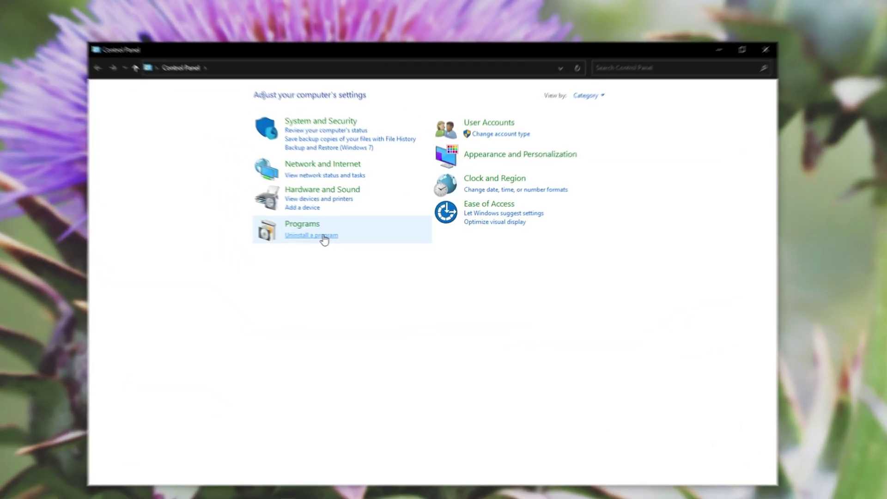
left_click(587, 95)
left_click(593, 124)
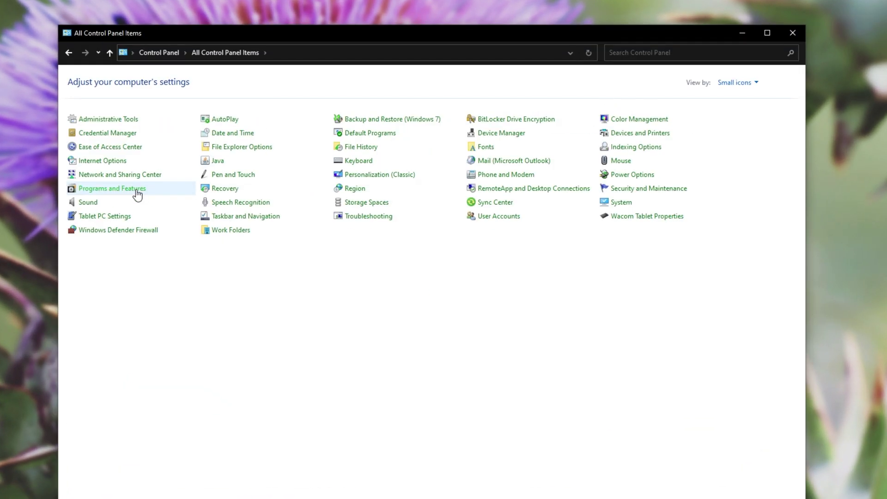
left_click(137, 192)
Step: Sort programs by name and select Microsoft 365 - en-us without uninstalling it
left_click(285, 225)
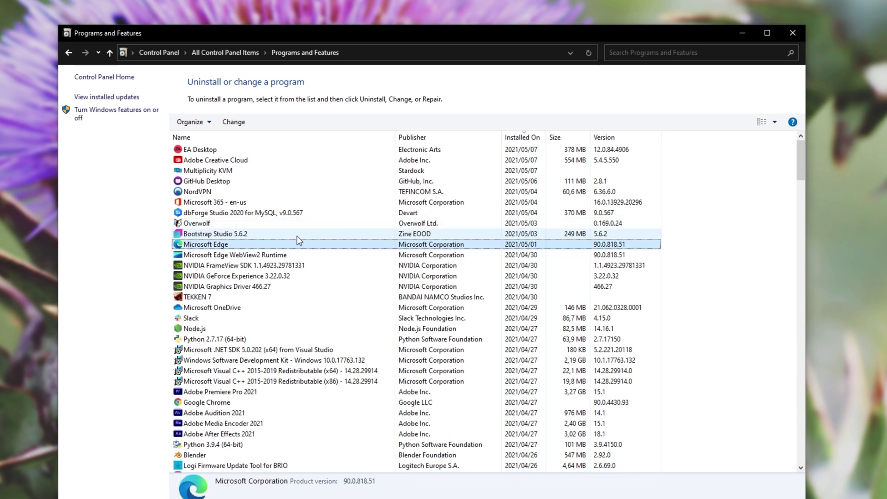
left_click(196, 139)
left_click(258, 307)
scroll(272, 277, "down", 5)
left_click(273, 245)
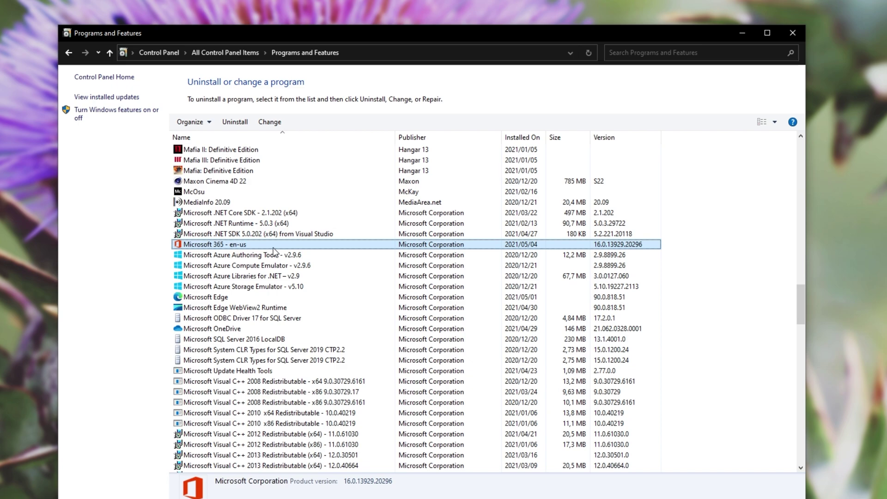
right_click(273, 252)
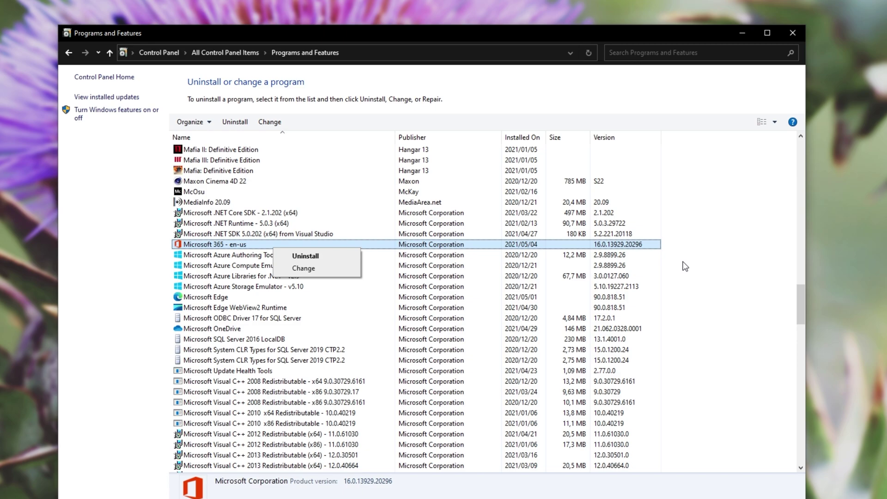
left_click(775, 192)
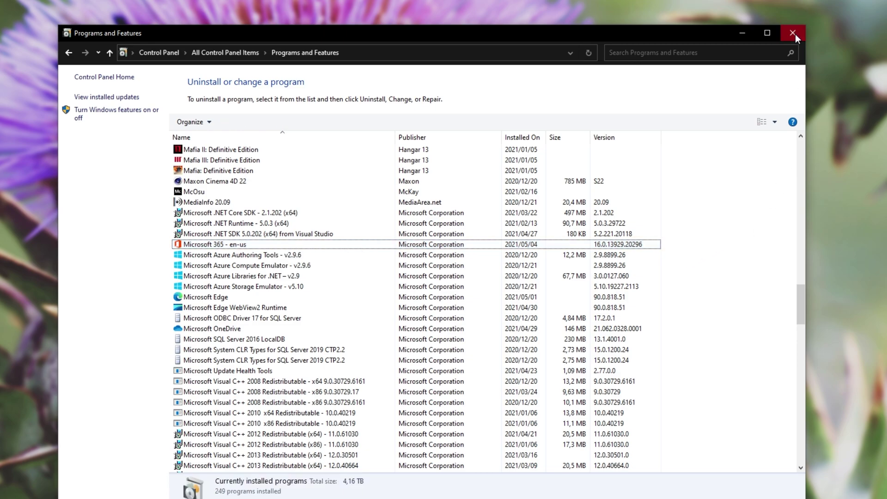